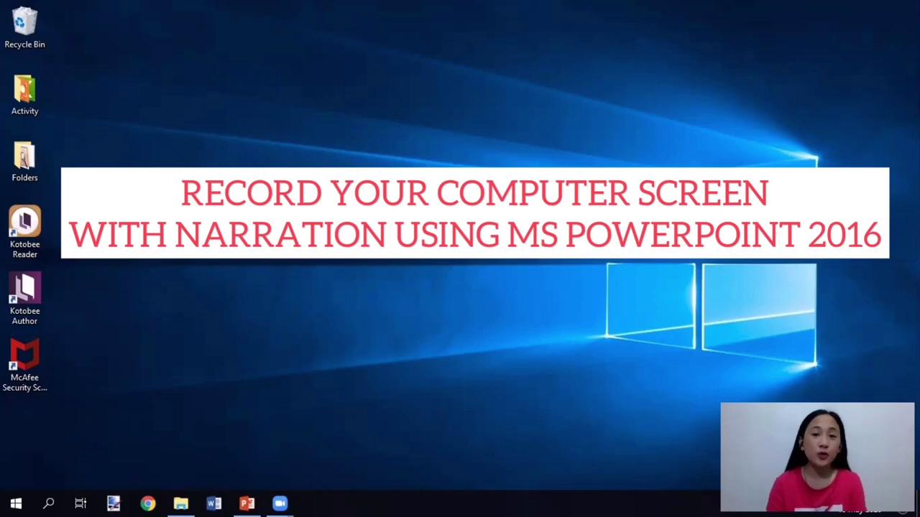
Restore PowerPoint and switch to the 1st Quarter ICT Lesson 1-4 presentation
click(247, 504)
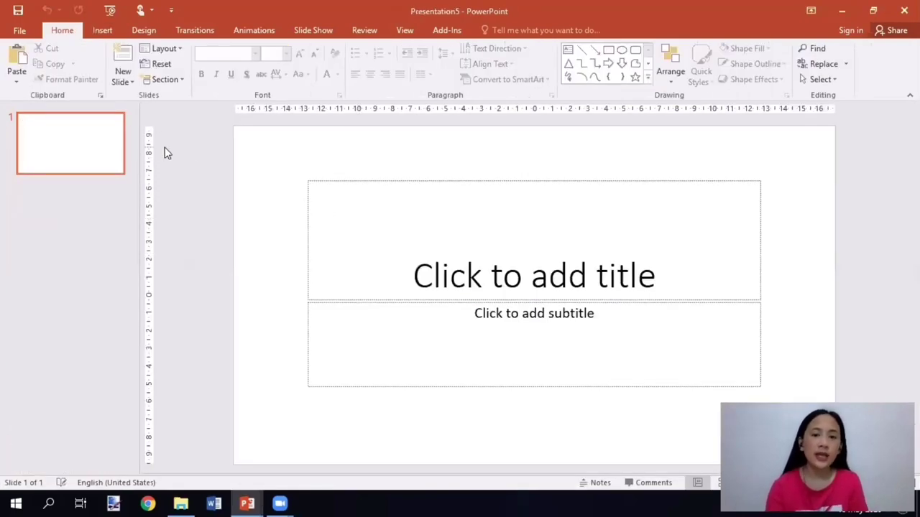
click(86, 143)
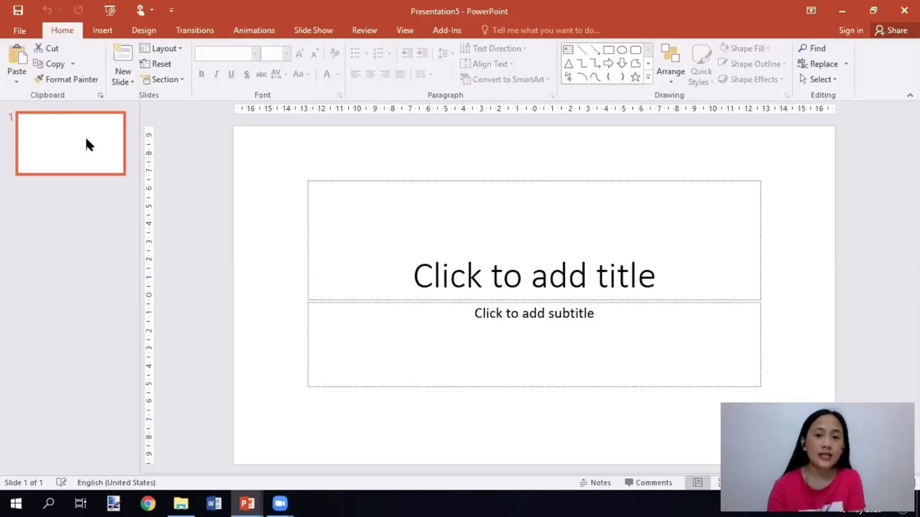
key(alt+Tab)
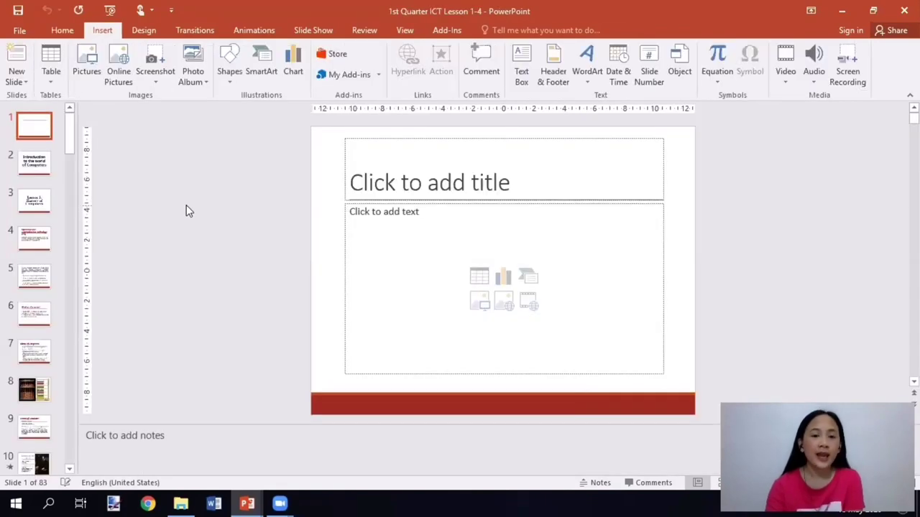
Start an Insert > Screen Recording and minimise PowerPoint to reveal the desktop
click(852, 76)
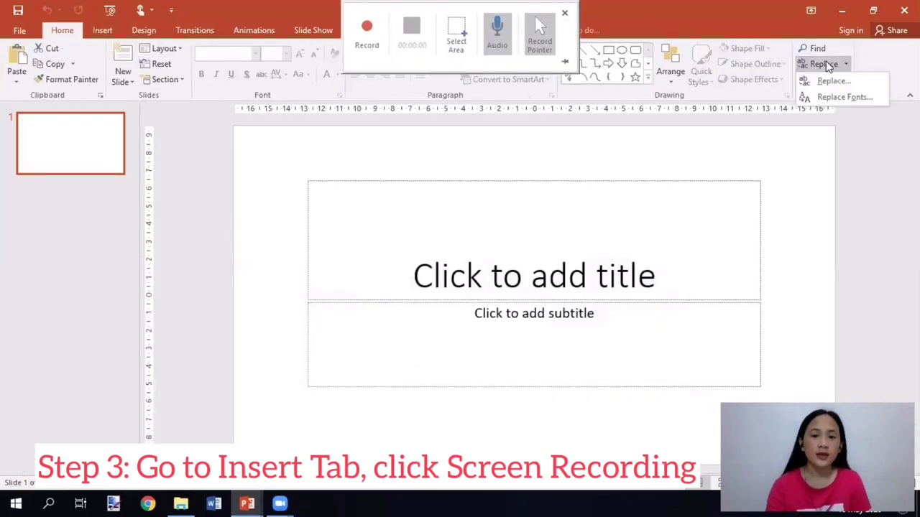
click(843, 13)
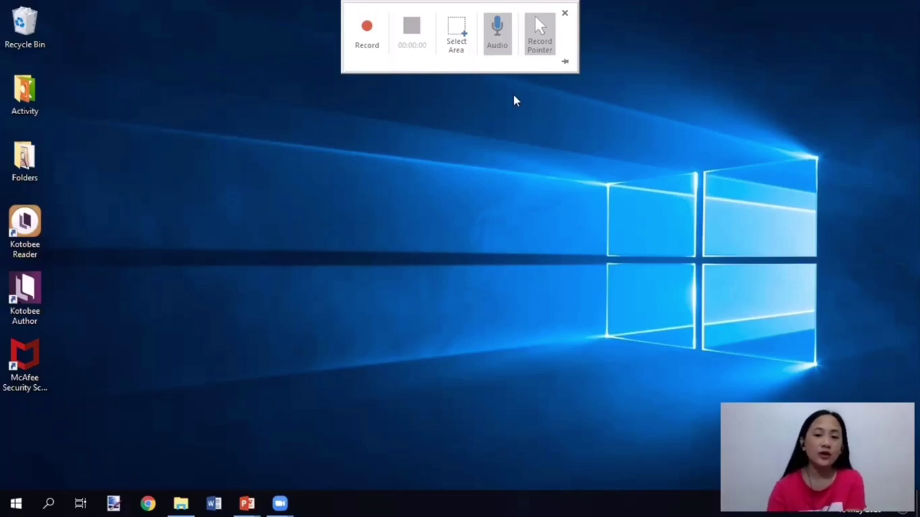
Select the whole screen, from corner to corner, as the recording area
click(460, 54)
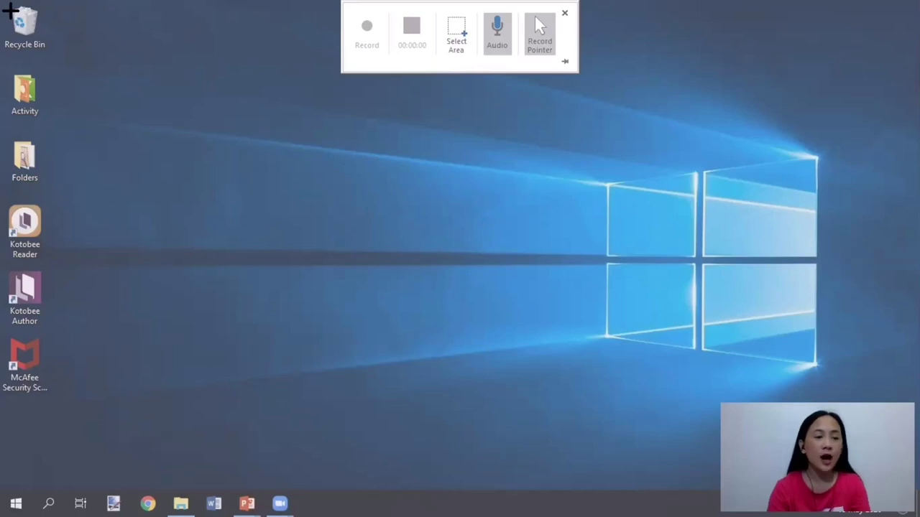
drag(10, 10, 919, 516)
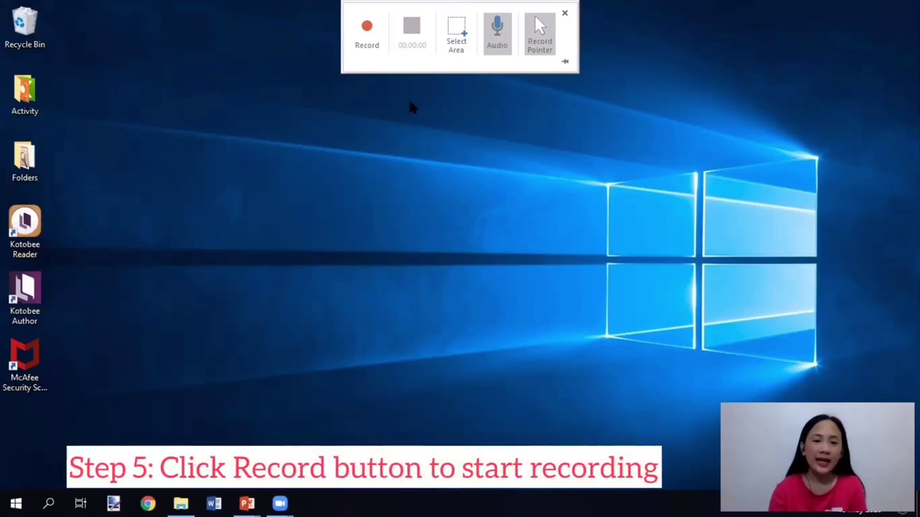
Start recording, then return to the 1st Quarter ICT Lesson 1-4 deck from the taskbar
click(368, 43)
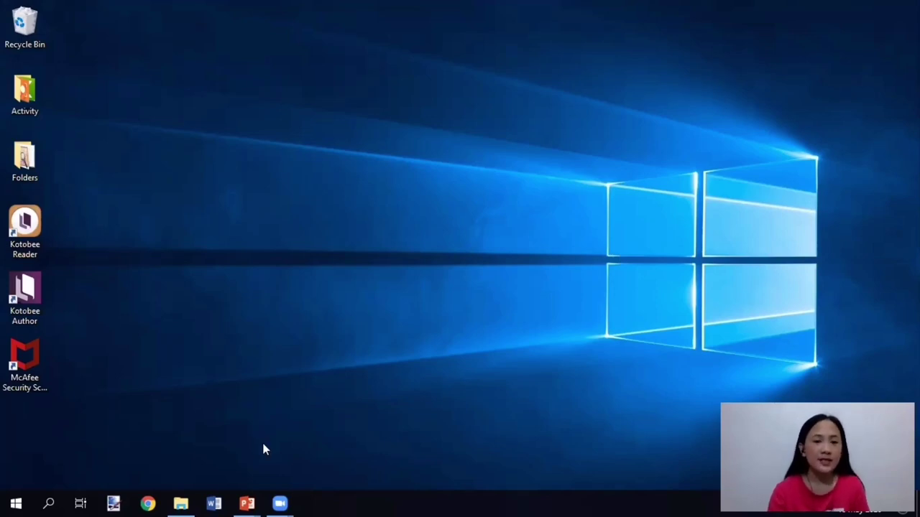
click(248, 503)
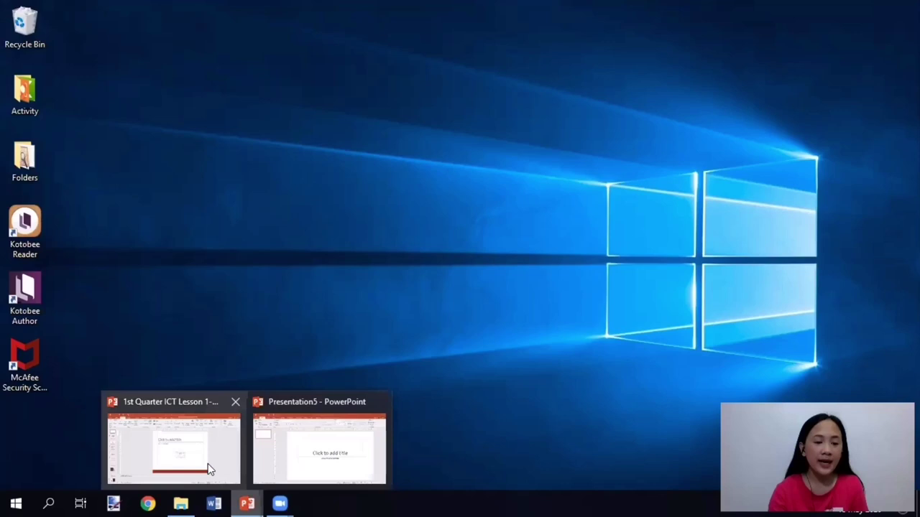
click(195, 450)
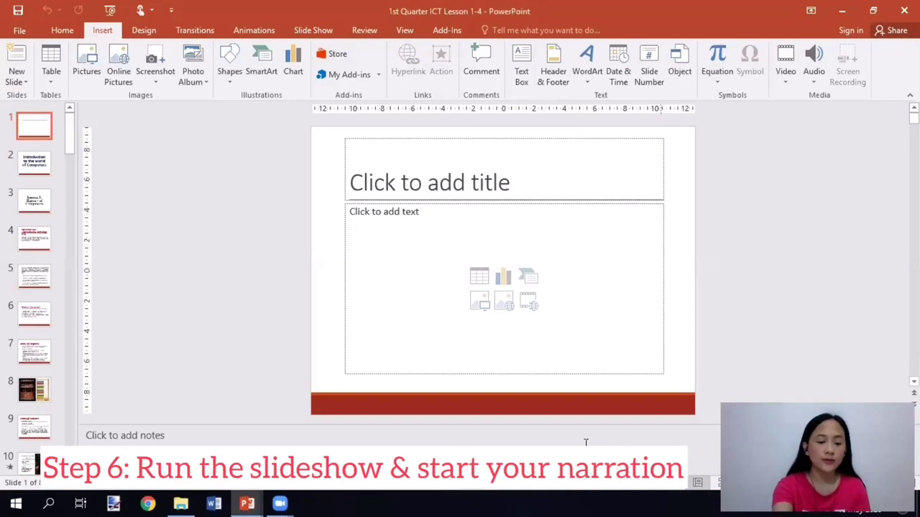
Run the slideshow from slide 1 with narration through to the End of Lesson 1 slide
key(F5)
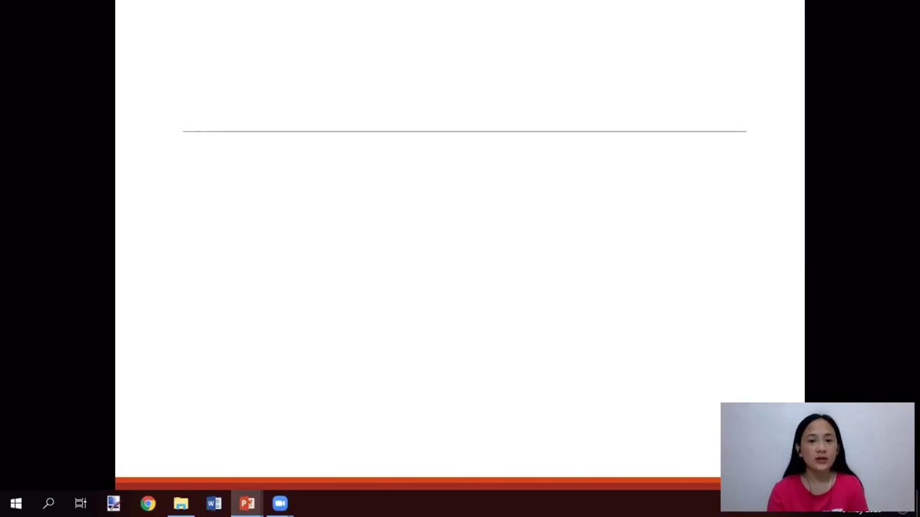
key(Right)
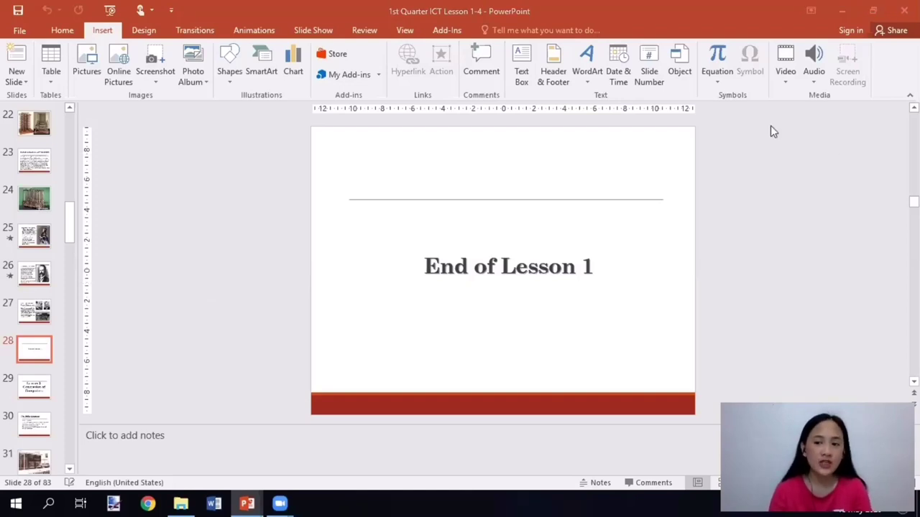
Reveal the recording dock at the top of the screen and stop the capture
click(247, 503)
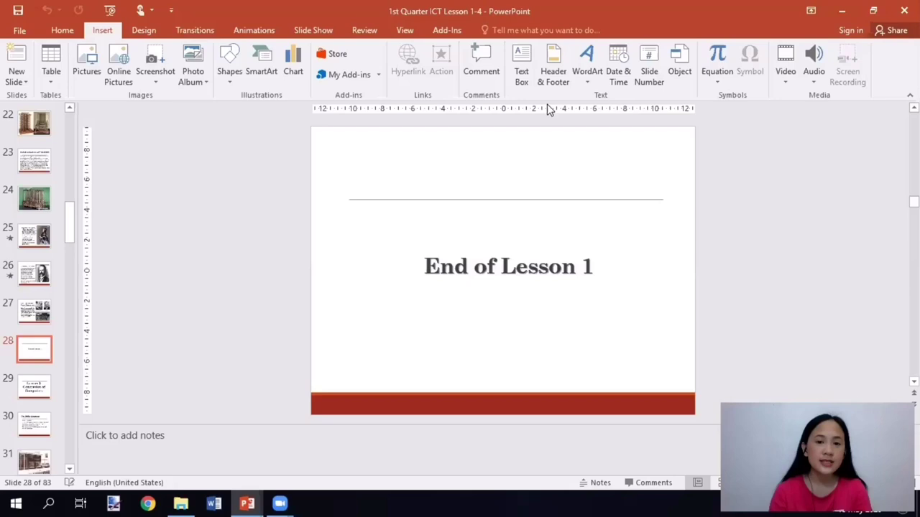
mouse_move(447, 8)
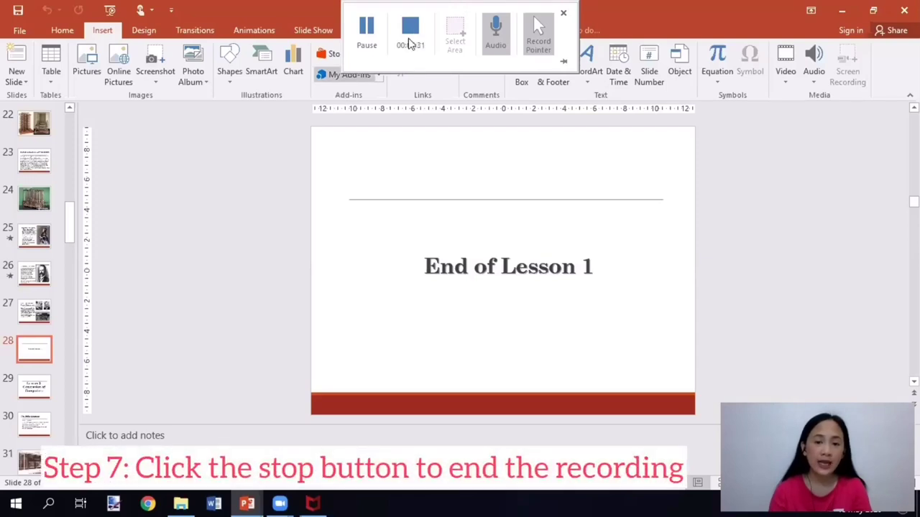
click(410, 43)
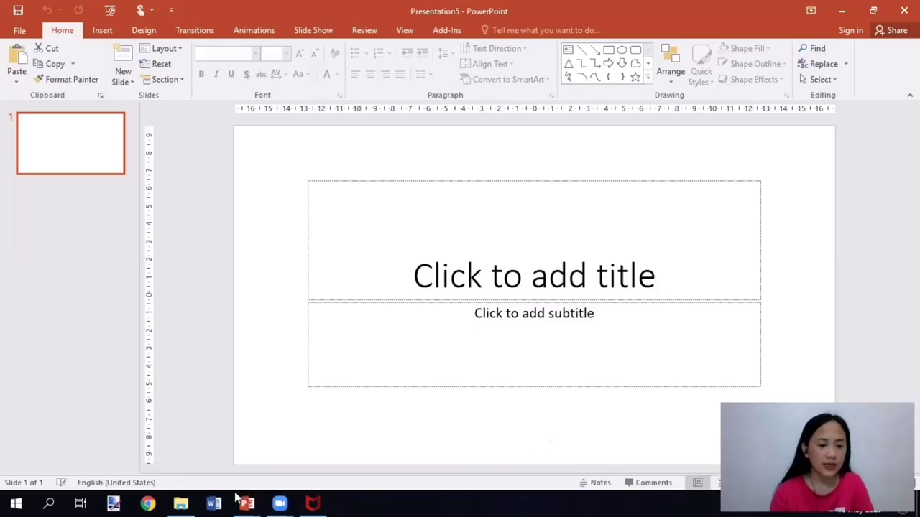
Remove the recorded video from the ICT deck's first slide and paste it onto Presentation5's slide
click(215, 459)
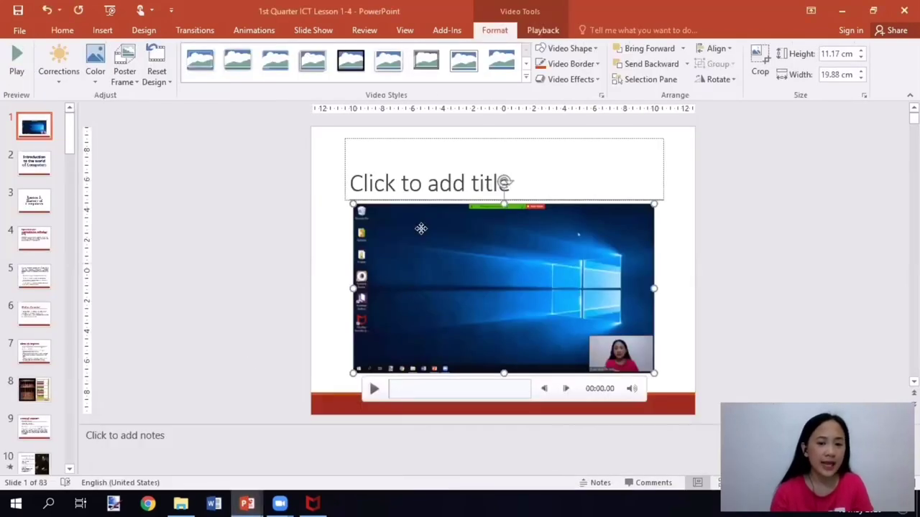
drag(421, 228, 404, 210)
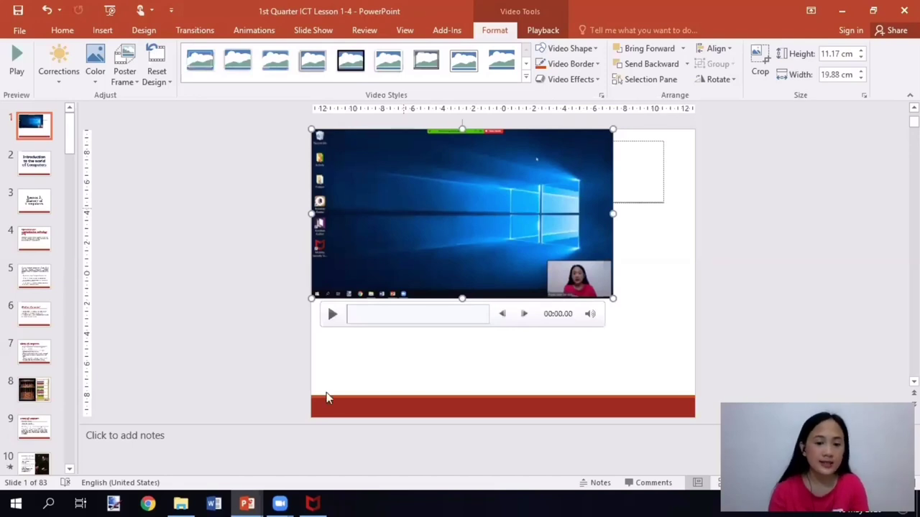
key(Delete)
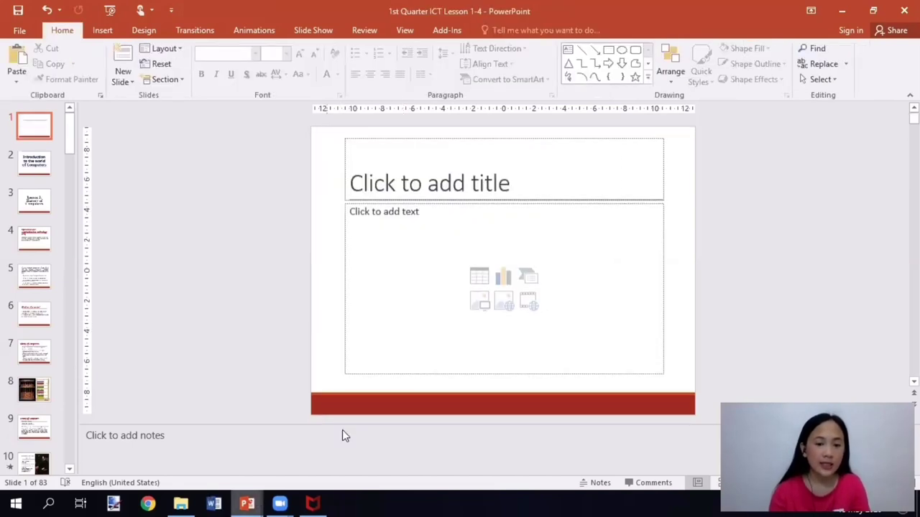
key(ctrl+n)
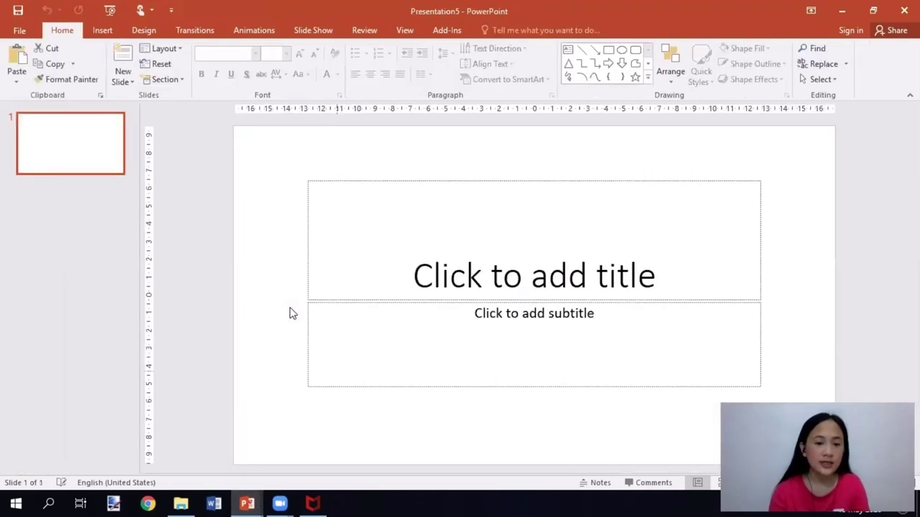
click(213, 201)
key(ctrl+v)
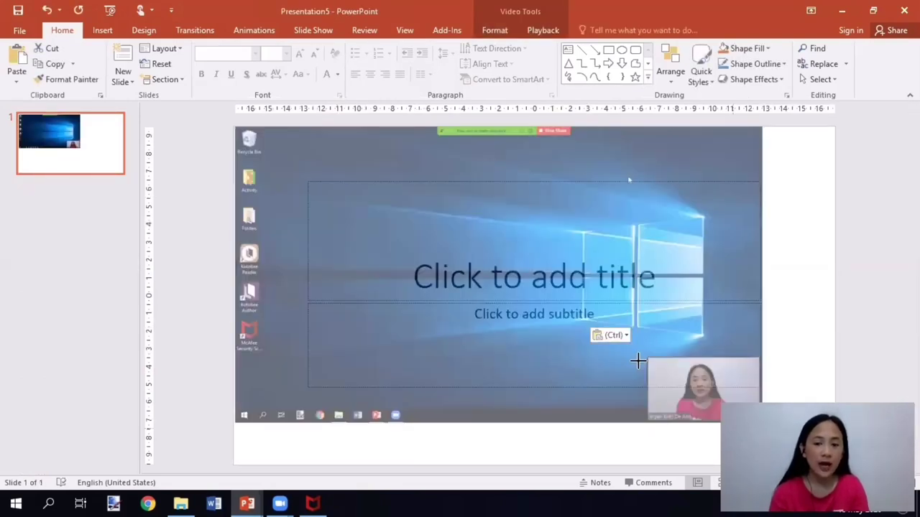
click(193, 333)
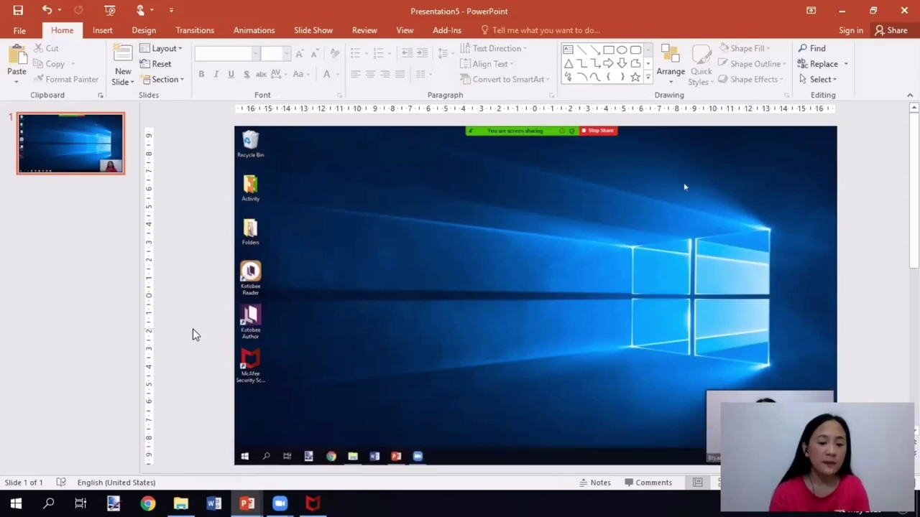
mouse_move(256, 455)
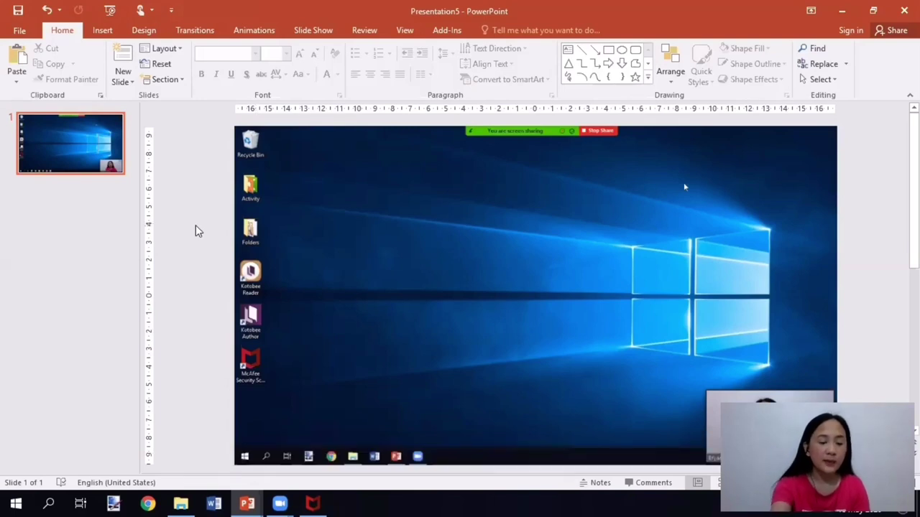
Preview the video slide as a full-screen show, advancing through it
key(F5)
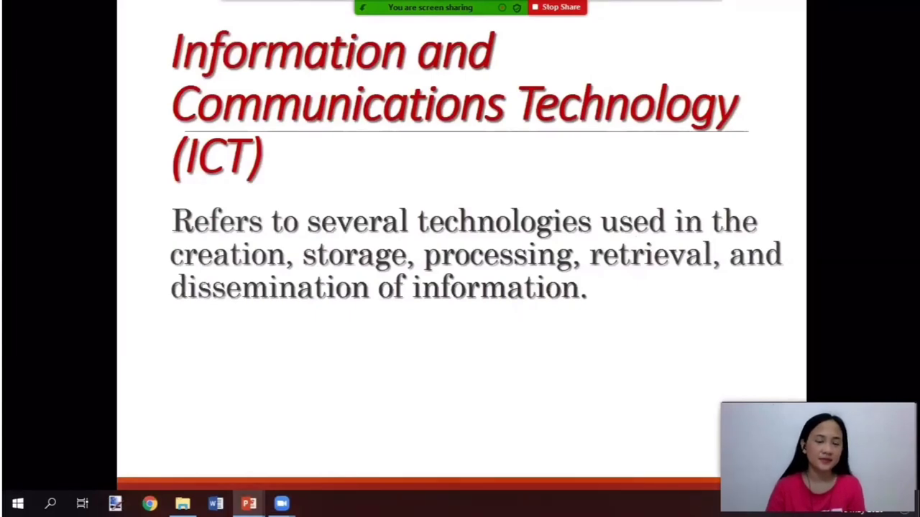
key(Right)
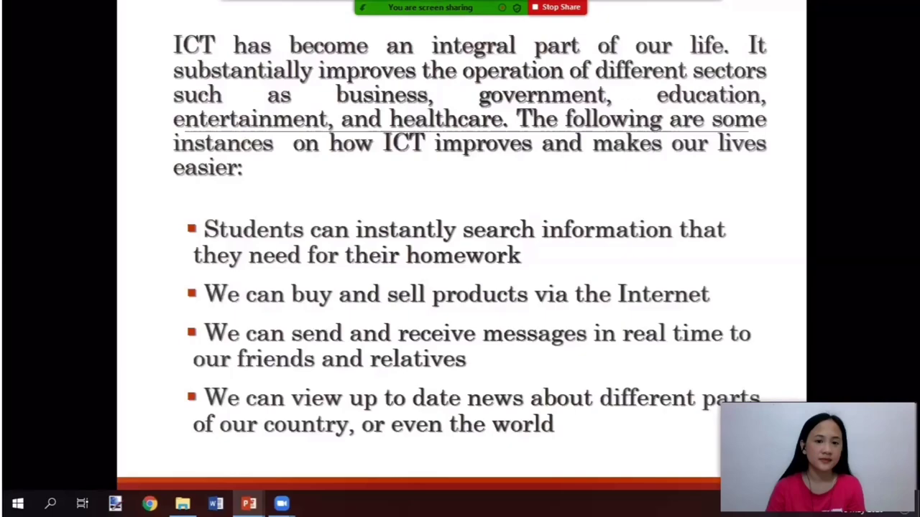
key(Right)
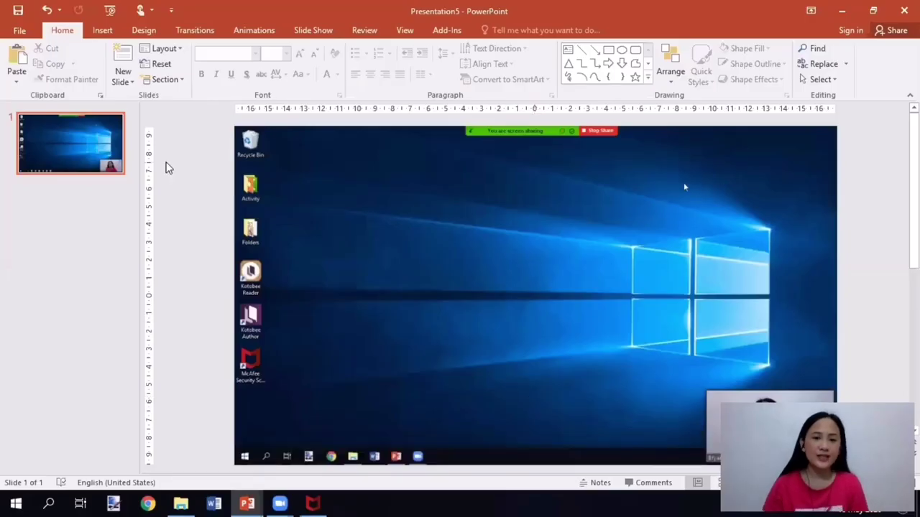
mouse_move(260, 194)
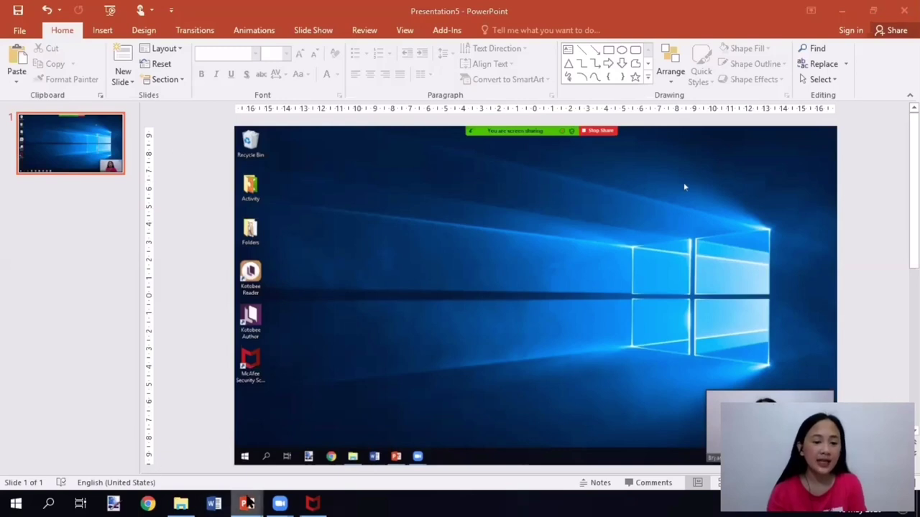
Switch to the ICT deck and back to Presentation5, then select the embedded recording
mouse_move(248, 502)
click(198, 456)
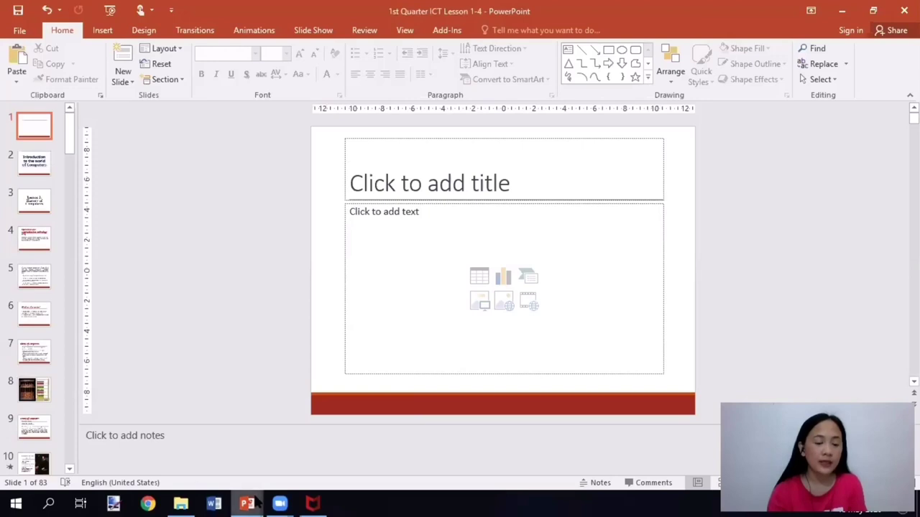
mouse_move(248, 503)
click(318, 456)
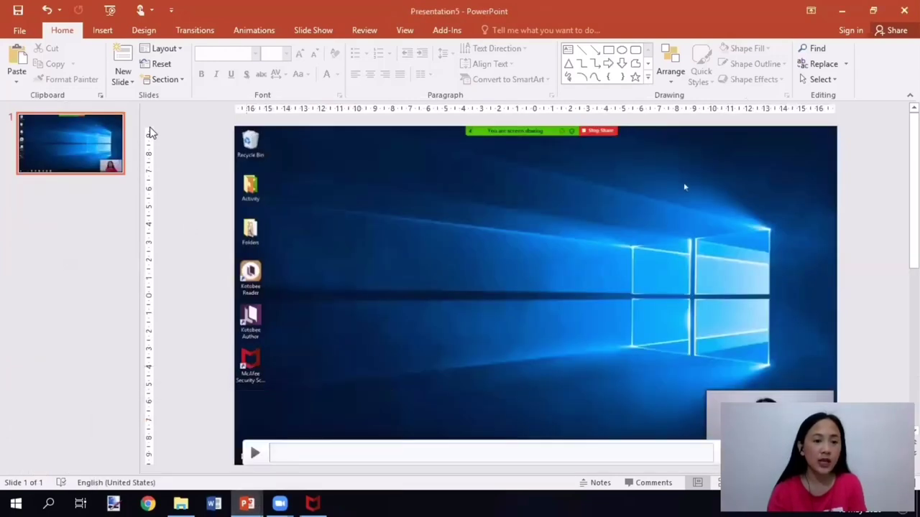
click(320, 212)
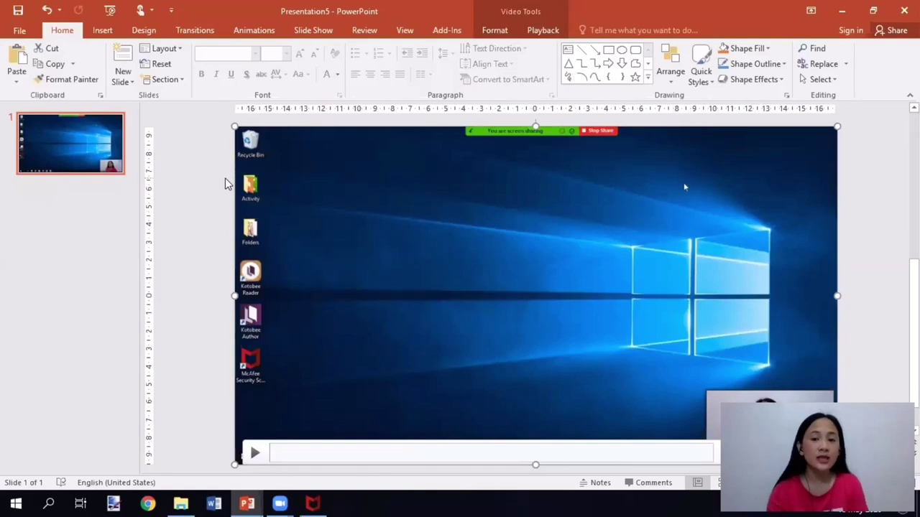
double_click(235, 169)
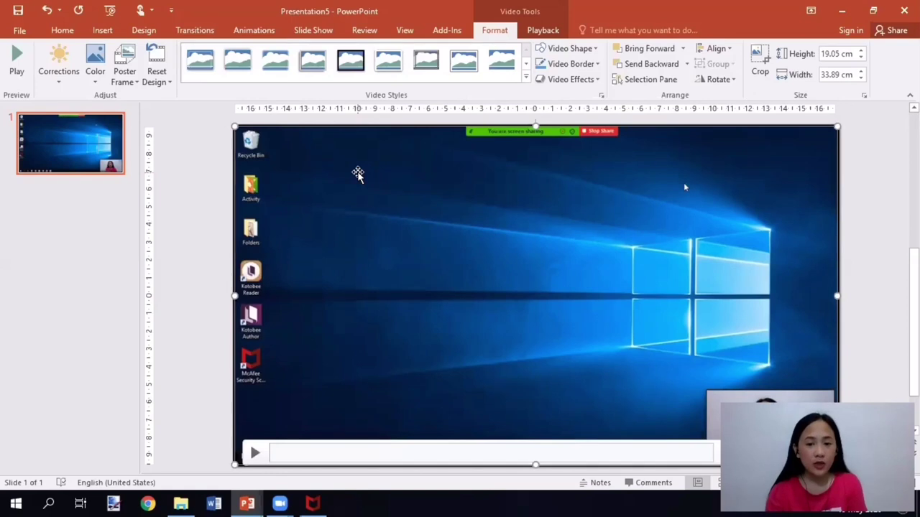
Set the video's Start option to Automatically from its right-click mini toolbar
right_click(435, 223)
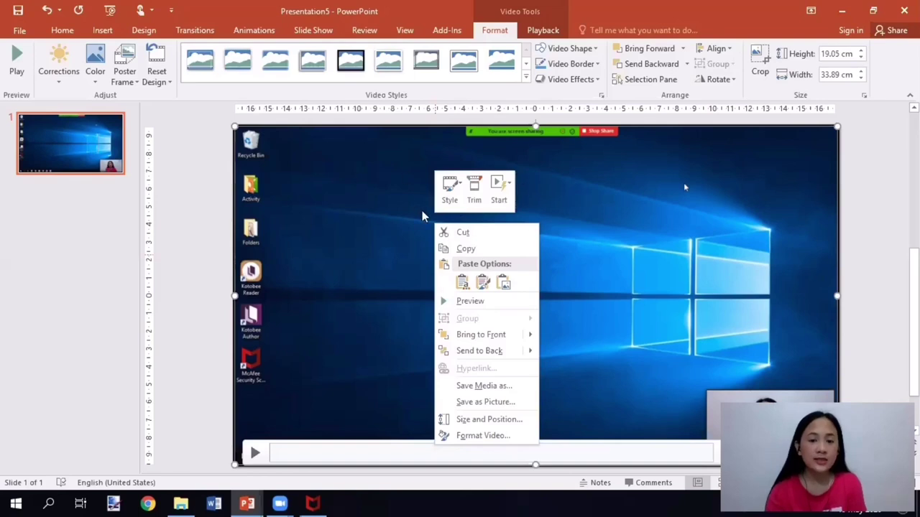
click(451, 192)
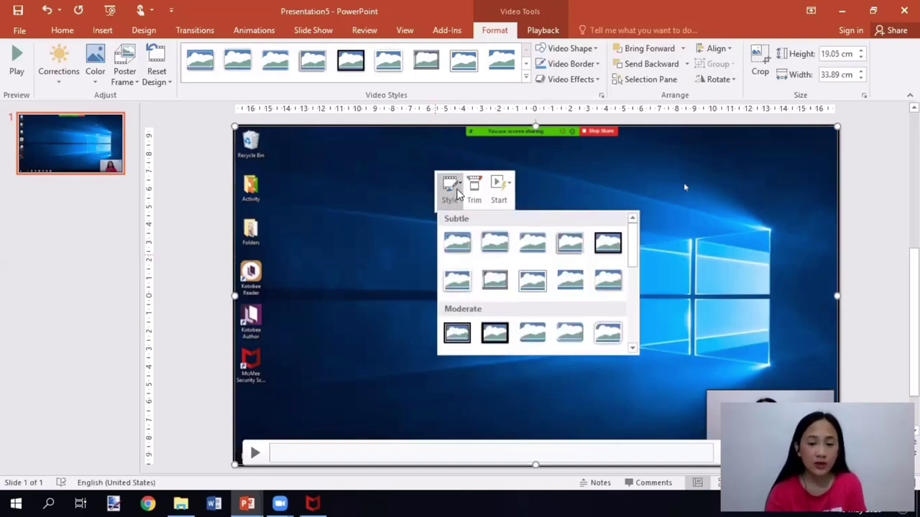
click(505, 191)
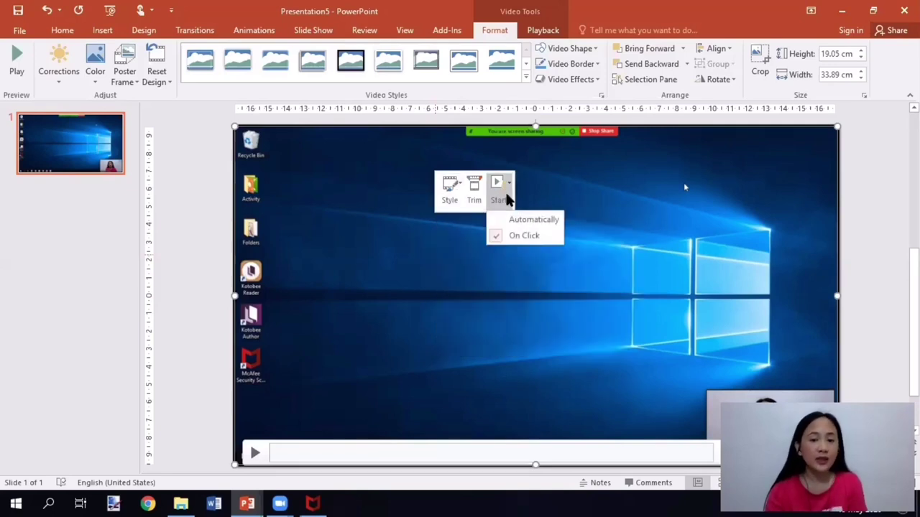
click(523, 220)
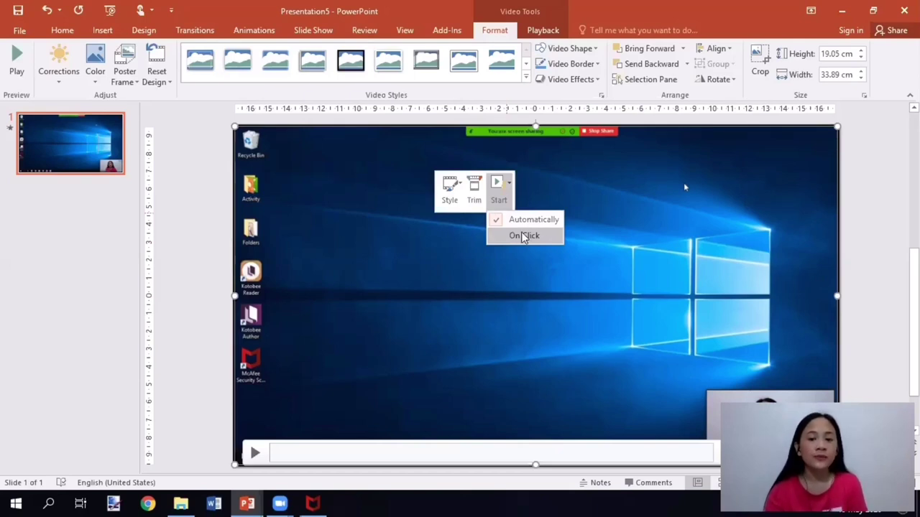
In Trim Video, set start 00:45.763 and end 06:56.098, leaving a 06:10.335 duration
click(474, 190)
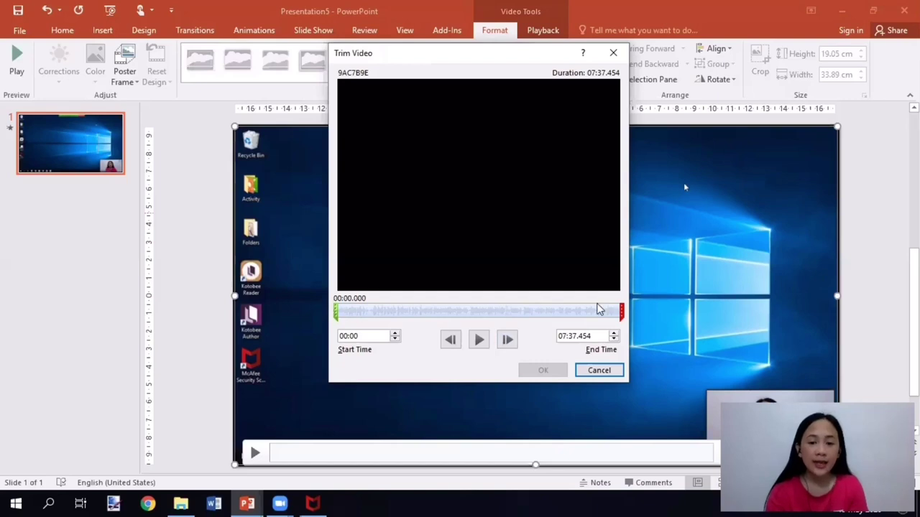
click(334, 311)
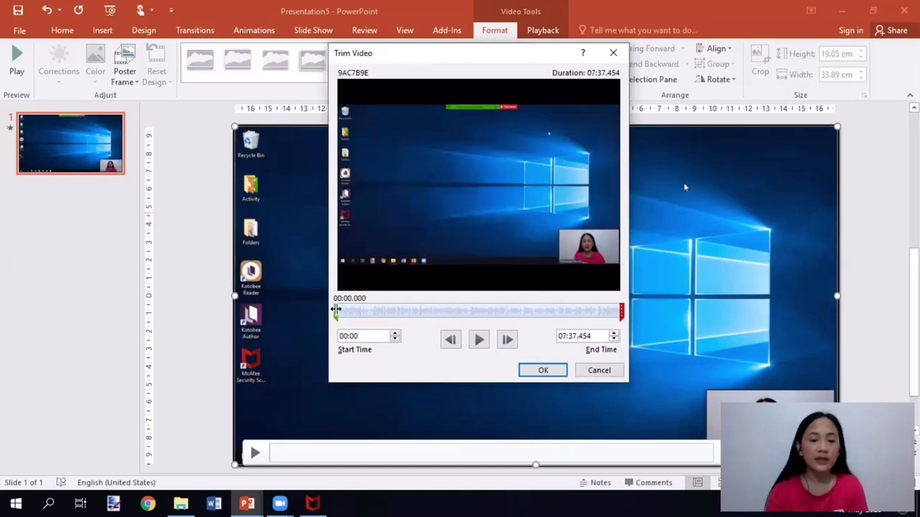
drag(334, 311, 364, 311)
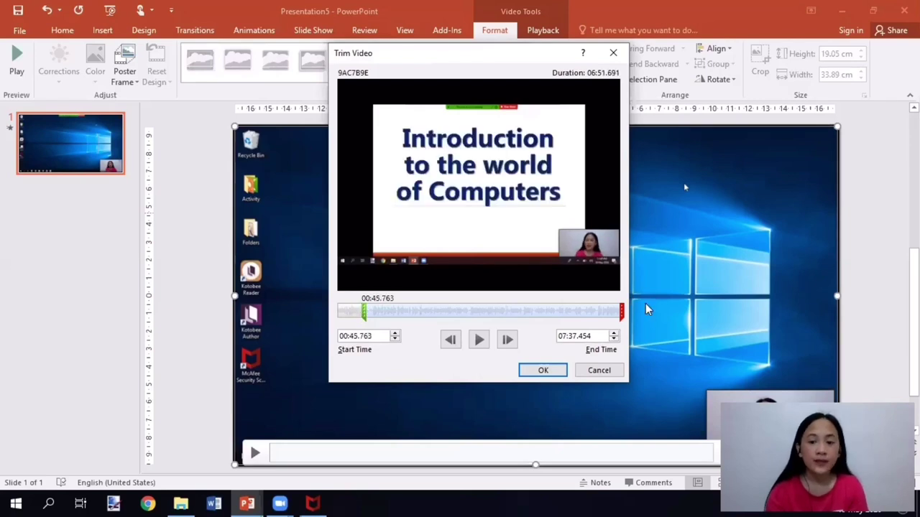
drag(621, 310, 595, 314)
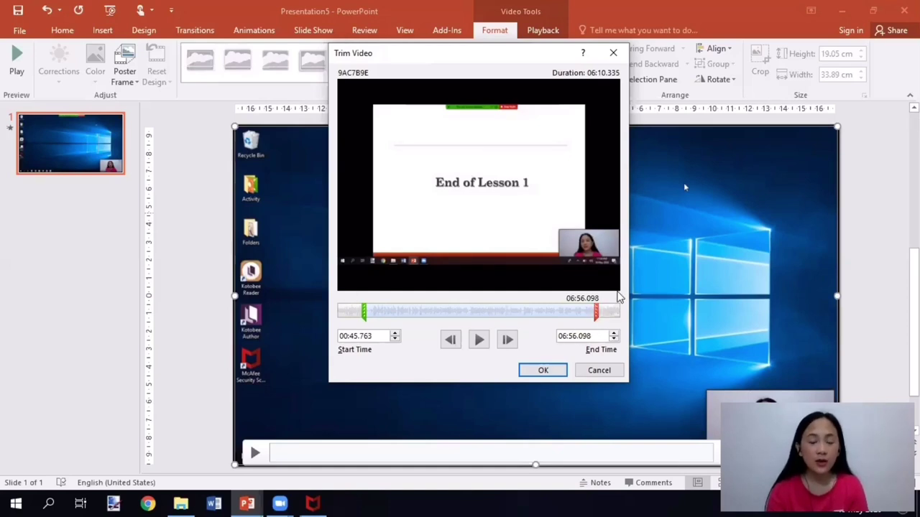
Apply the trim, then save the video to the Desktop as 'LESSON 1 - INTRO TO COMPUTERS'
click(550, 371)
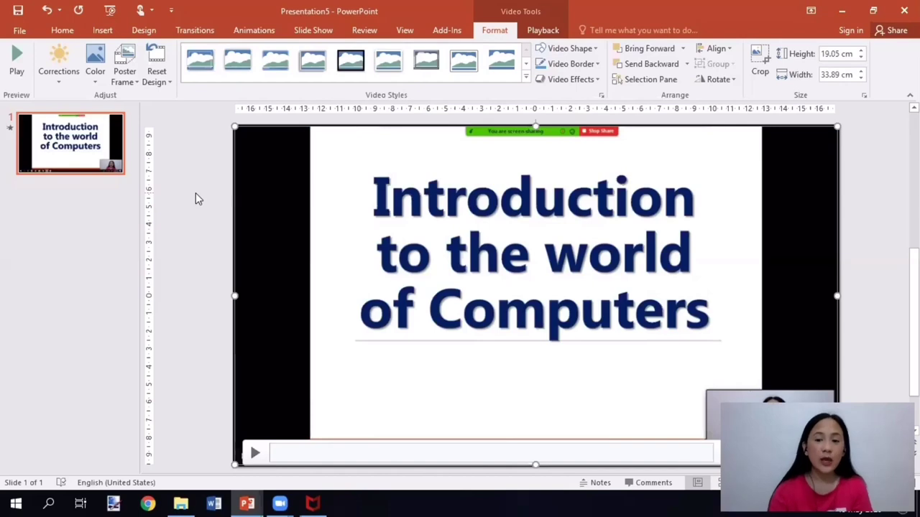
click(179, 201)
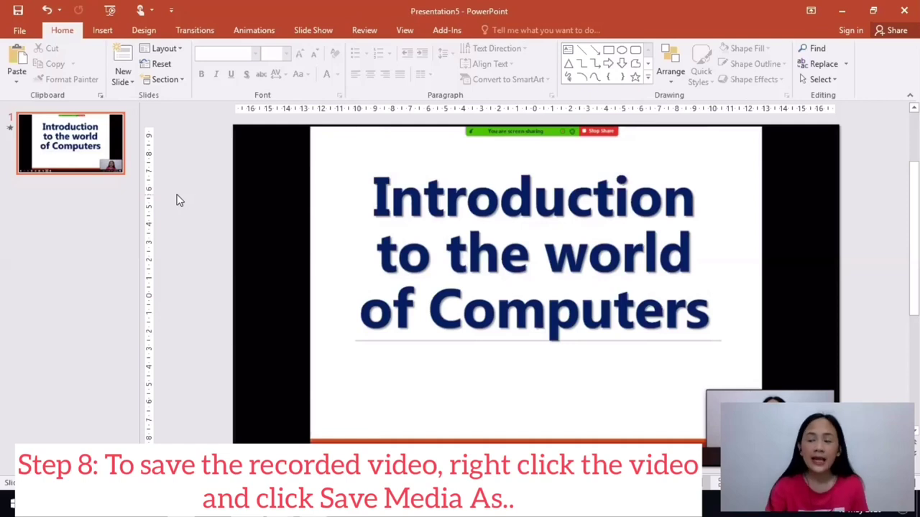
click(270, 271)
right_click(269, 270)
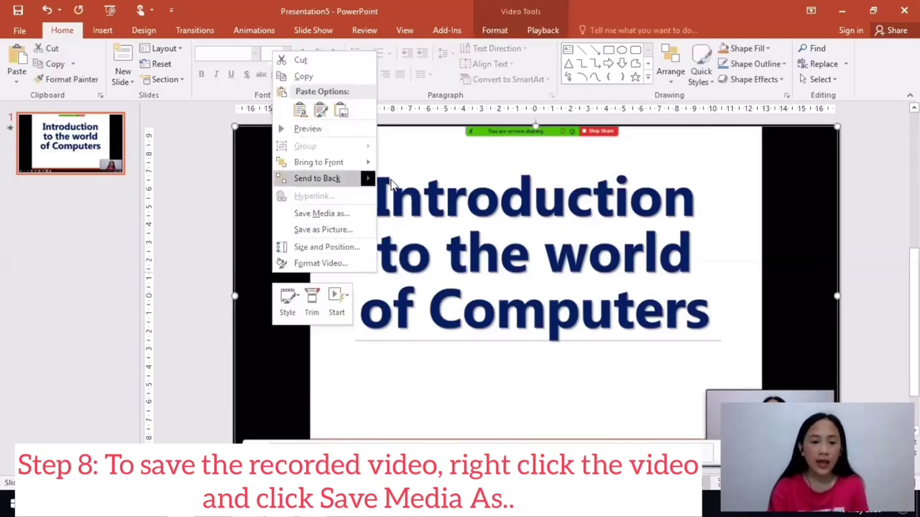
click(324, 214)
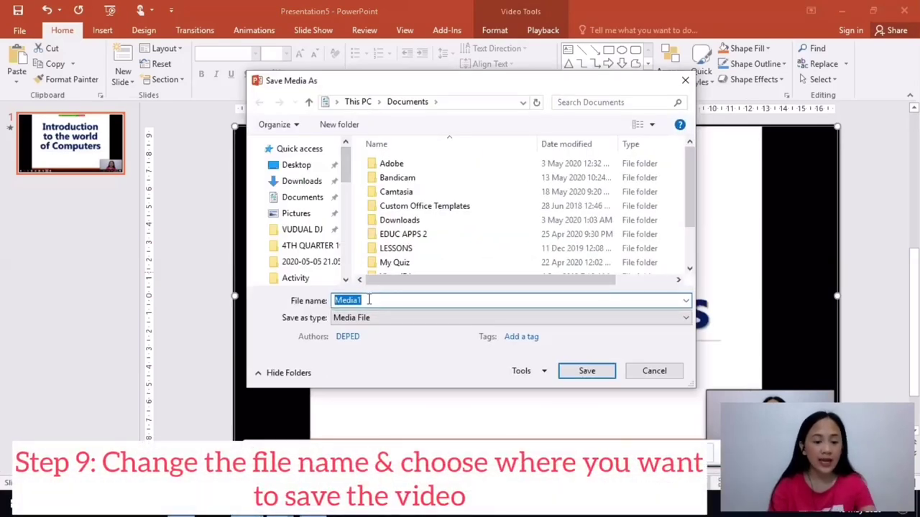
text(LESSO)
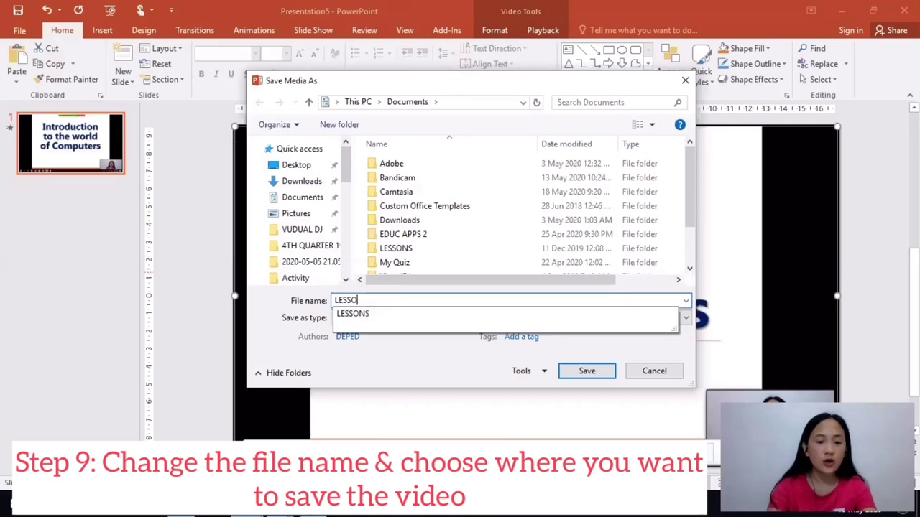
text(N 1 -)
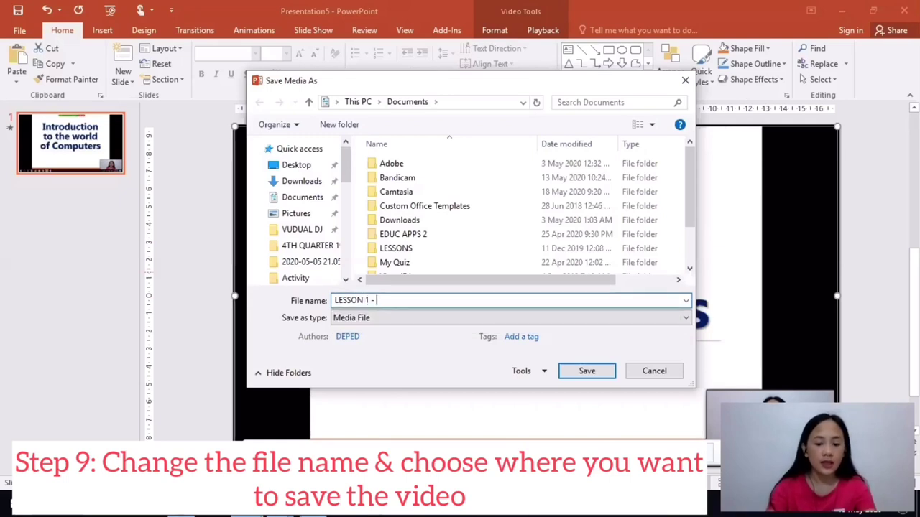
text( INTRO R)
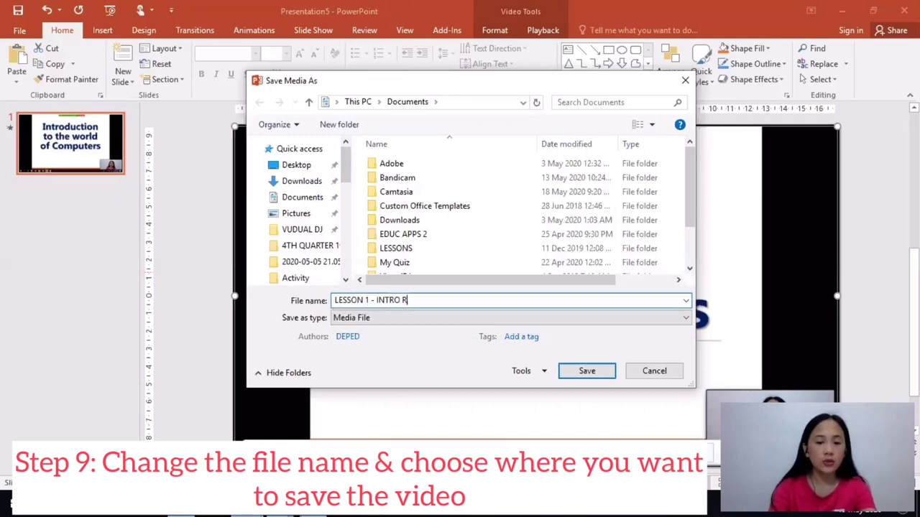
text(O C)
key(BackSpace)
key(BackSpace)
key(BackSpace)
key(BackSpace)
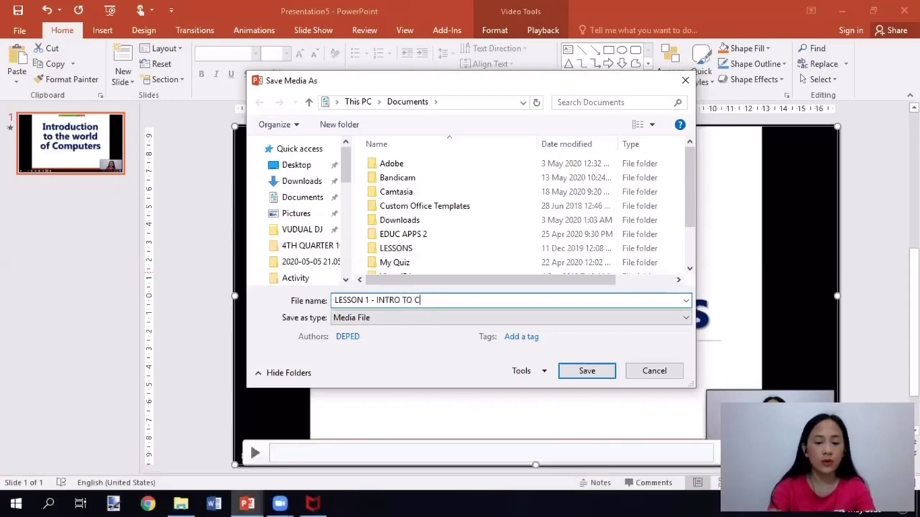
text(TO COMPUTERS)
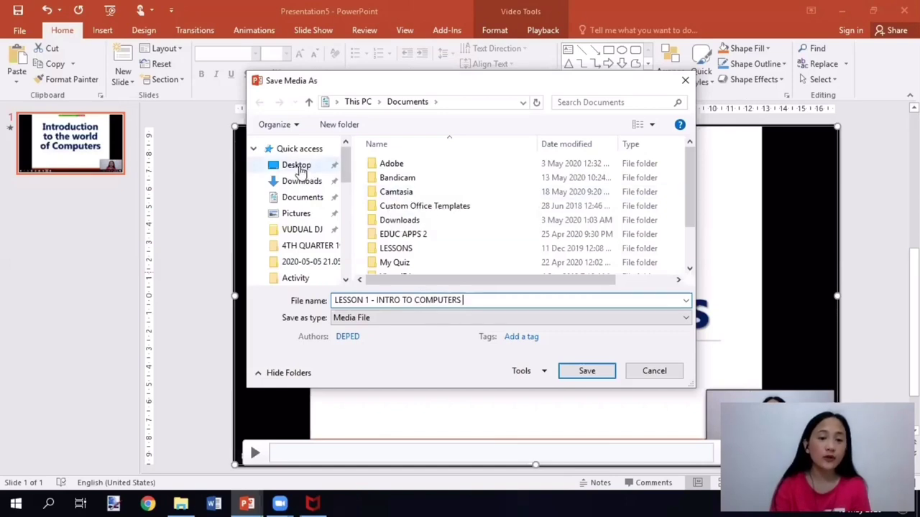
click(300, 167)
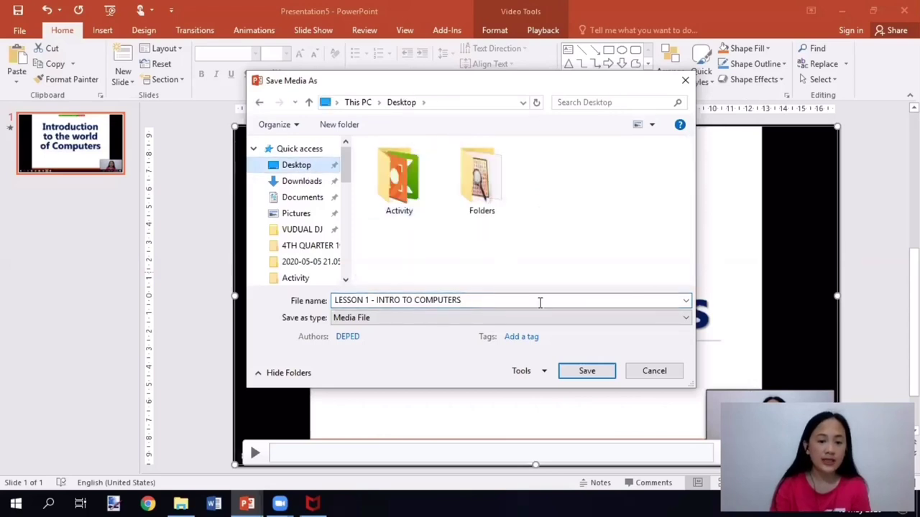
click(587, 370)
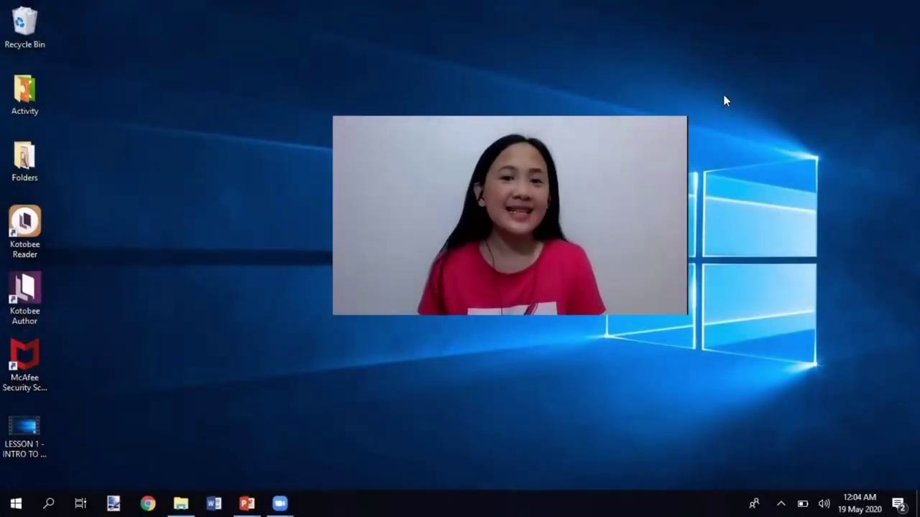